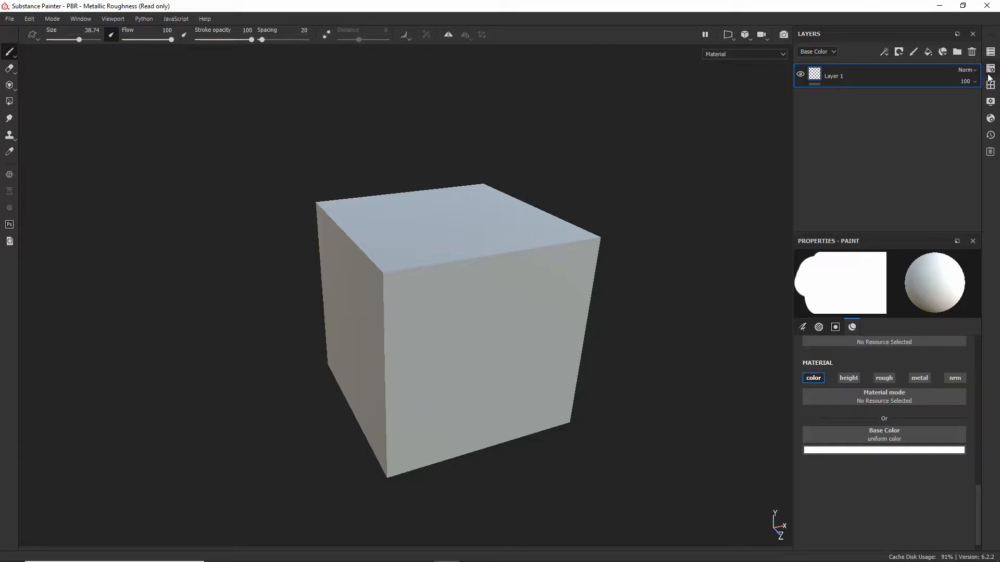
Add an Opacity channel to the DefaultMaterial texture set
{"action": "left_click", "coordinate": [990, 69]}
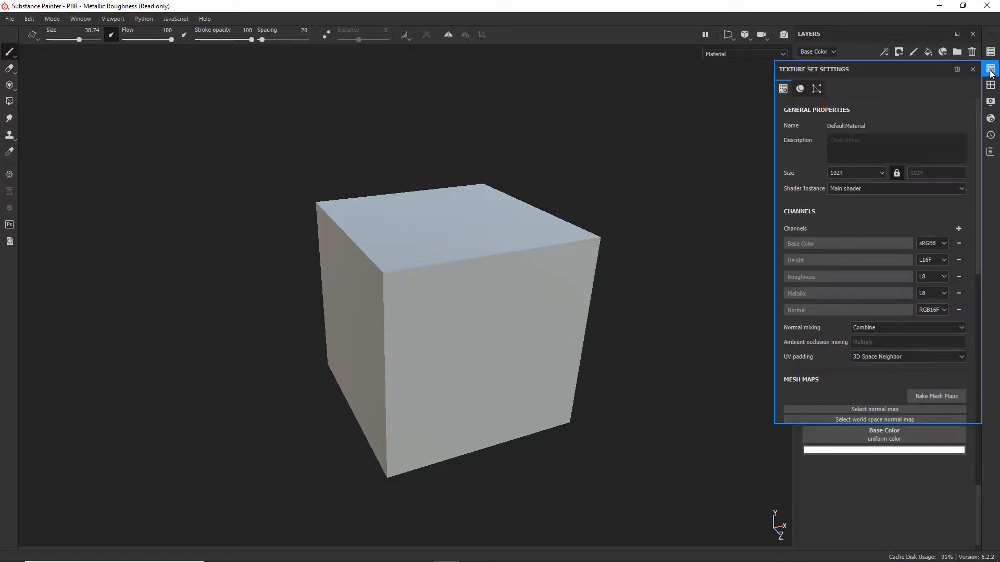
{"action": "left_click", "coordinate": [959, 229]}
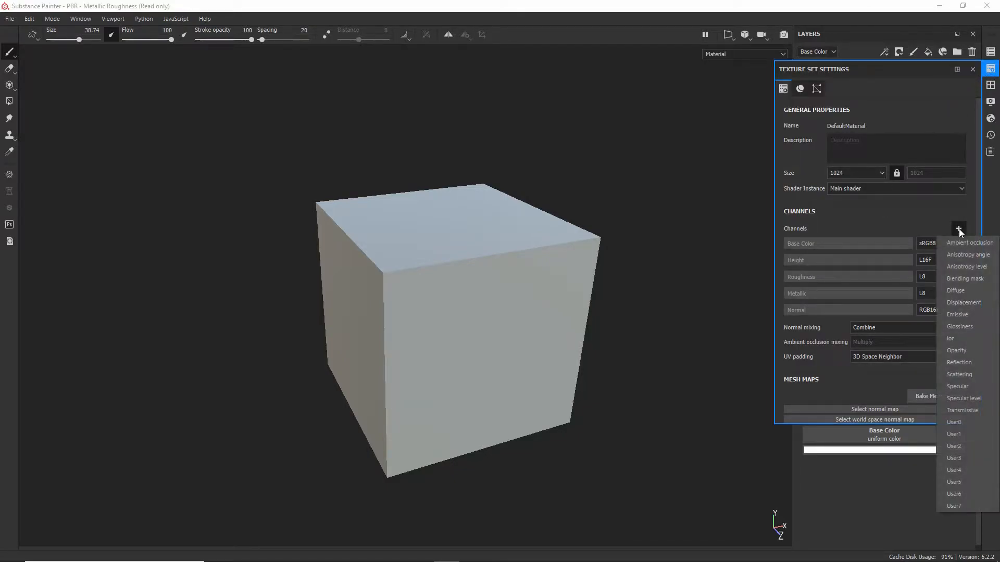
{"action": "left_click", "coordinate": [962, 351]}
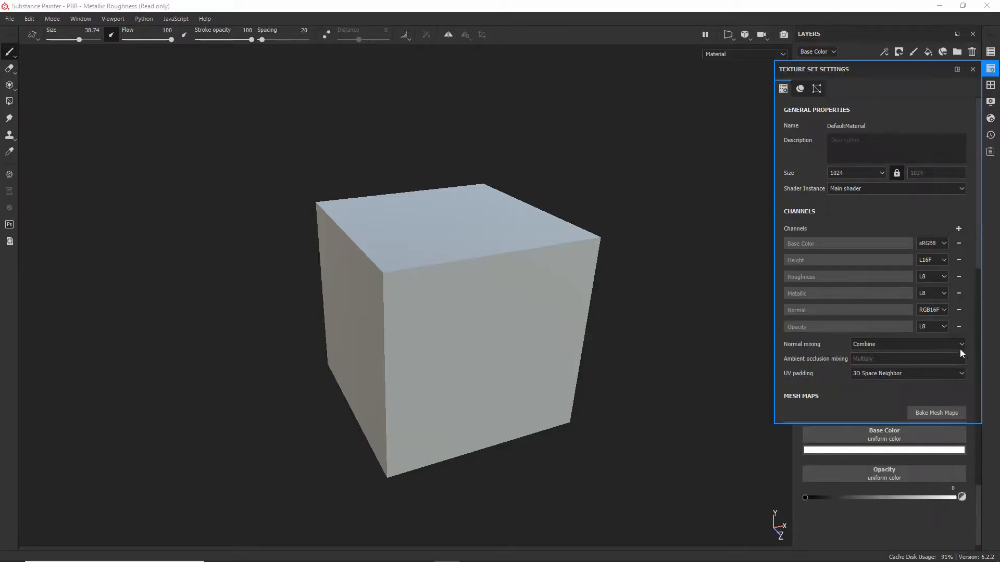
{"action": "left_click", "coordinate": [972, 69]}
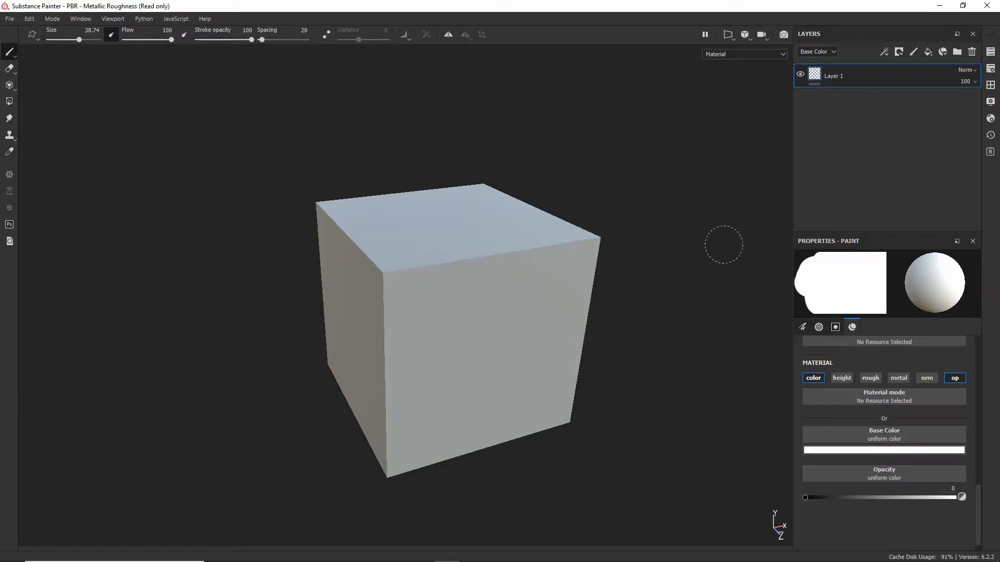
Paint a test stroke across the cube's top and front faces and undo it
{"action": "left_click_drag", "start_coordinate": [442, 211], "coordinate": [450, 321]}
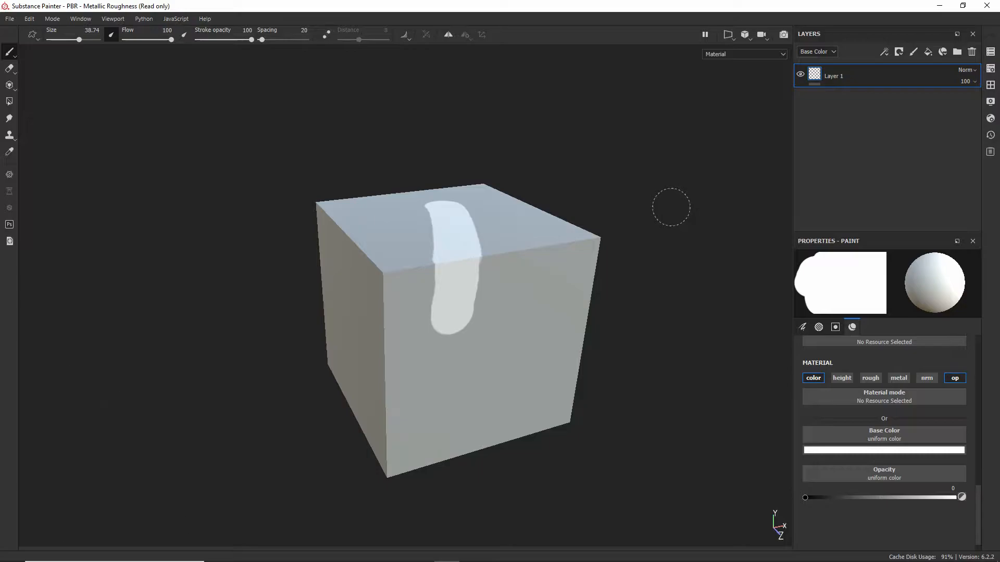
{"action": "key", "text": "ctrl+z"}
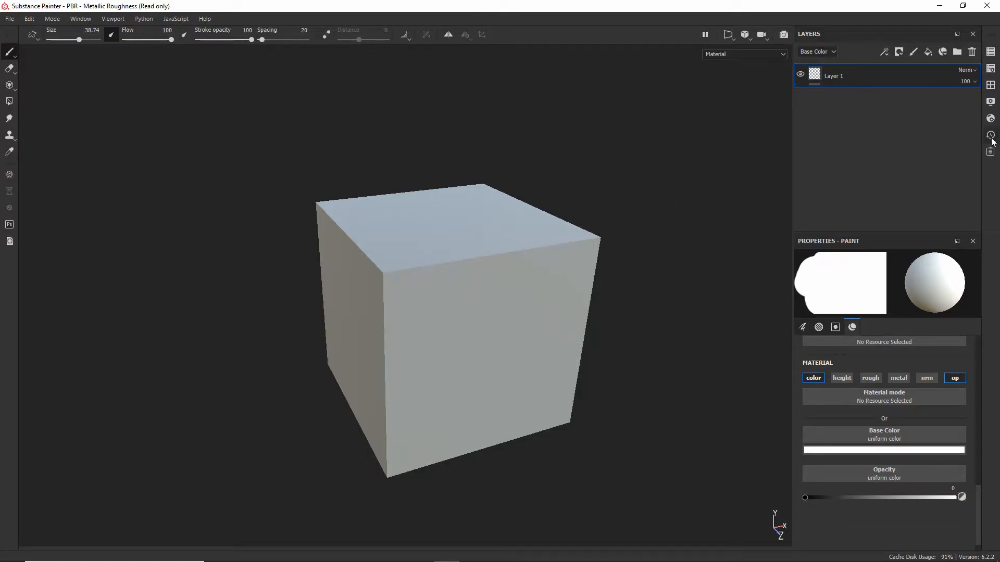
Change the main shader to pbr-metal-rough-with-alpha-blending
{"action": "left_click", "coordinate": [990, 120]}
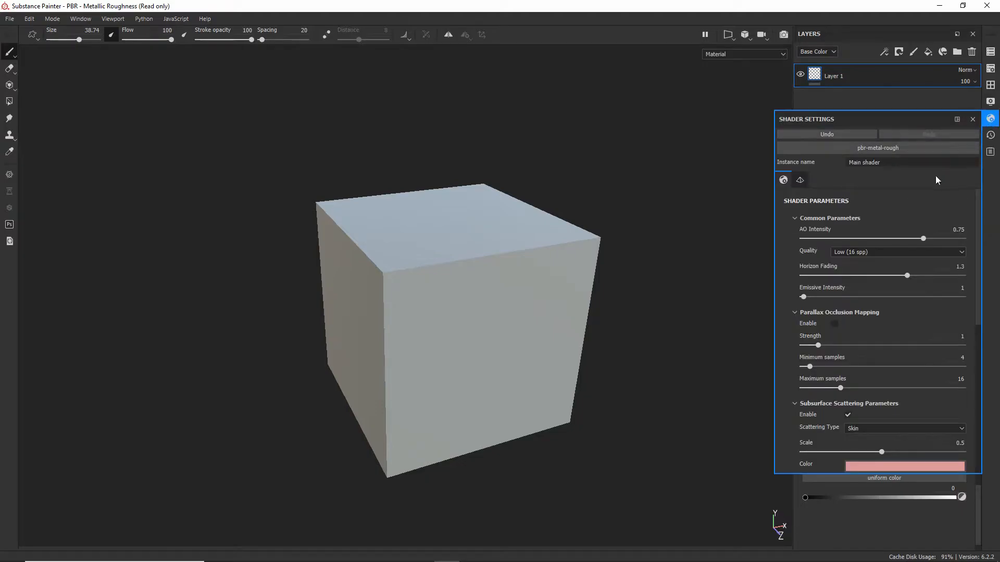
{"action": "left_click", "coordinate": [905, 149]}
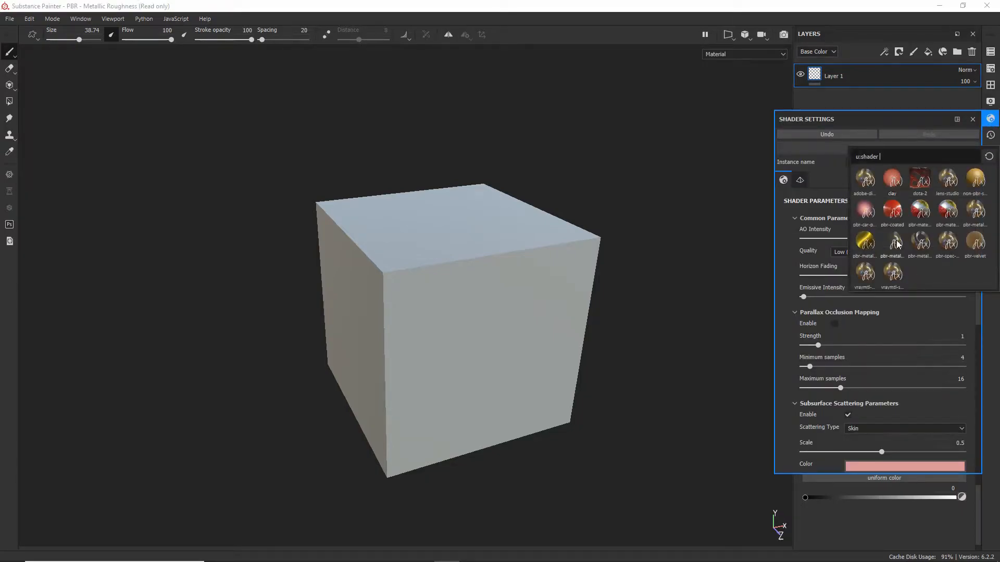
{"action": "mouse_move", "coordinate": [896, 243]}
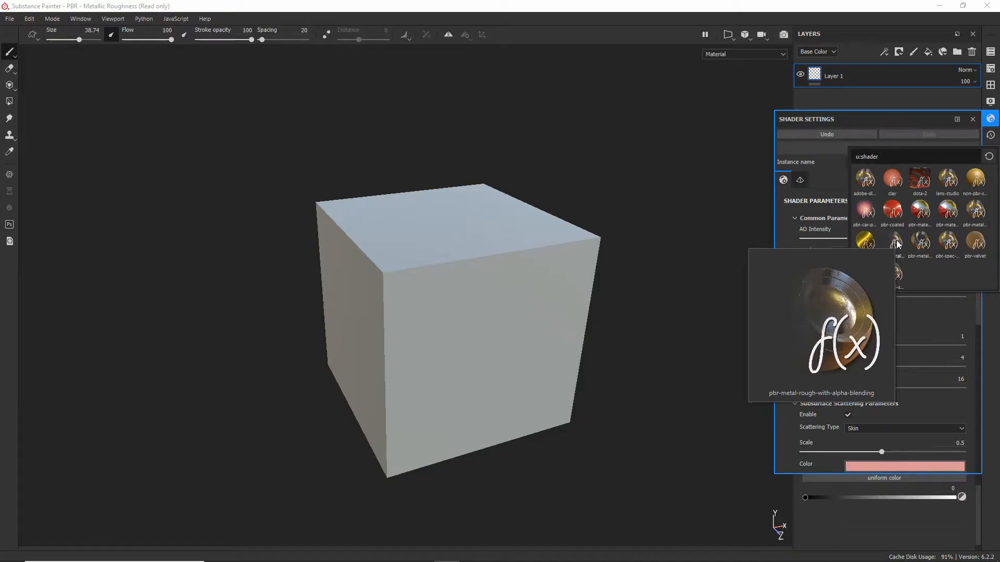
{"action": "left_click", "coordinate": [896, 242]}
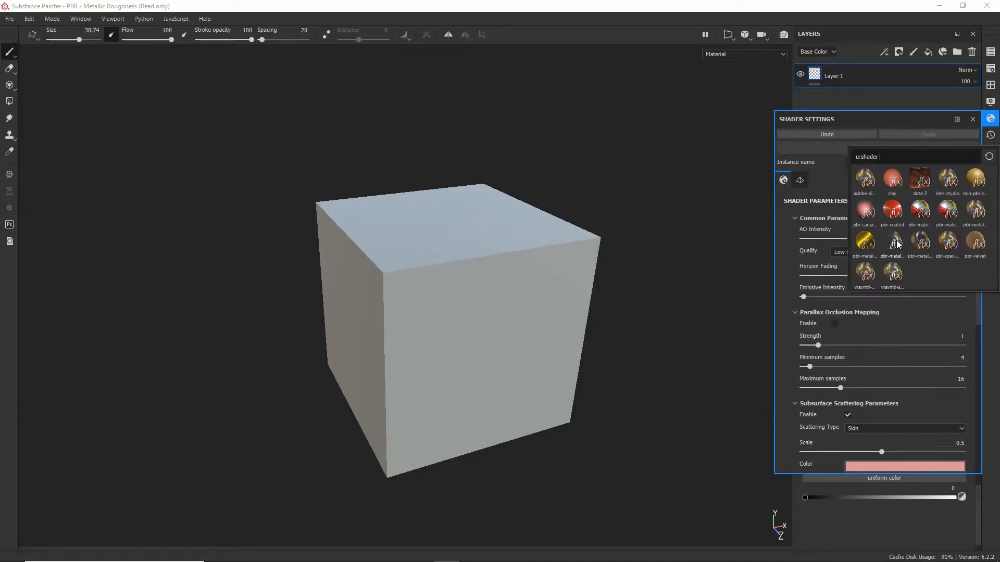
{"action": "left_click", "coordinate": [972, 120]}
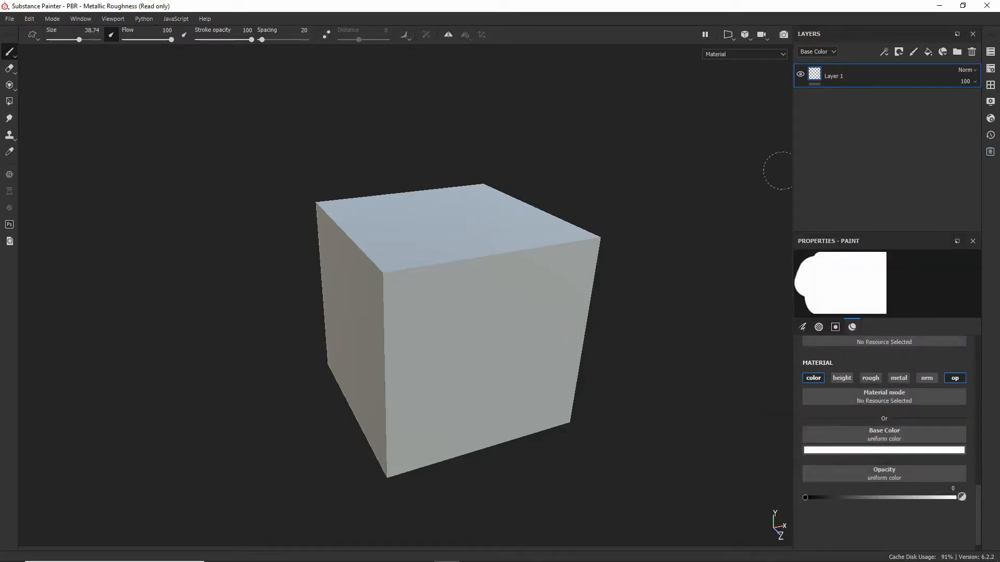
Paint a smiley face with two eyes and a curved mouth on the cube's top face at opacity 0
{"action": "left_click", "coordinate": [957, 378]}
{"action": "left_click", "coordinate": [957, 378]}
{"action": "mouse_move", "coordinate": [804, 497]}
{"action": "left_mouse_down"}
{"action": "mouse_move", "coordinate": [960, 500]}
{"action": "mouse_move", "coordinate": [800, 501]}
{"action": "left_mouse_up"}
{"action": "left_click", "coordinate": [397, 212]}
{"action": "left_click", "coordinate": [478, 208]}
{"action": "mouse_move", "coordinate": [509, 221]}
{"action": "left_mouse_down"}
{"action": "mouse_move", "coordinate": [450, 251]}
{"action": "mouse_move", "coordinate": [410, 242]}
{"action": "left_mouse_up"}
{"action": "mouse_move", "coordinate": [688, 214]}
{"action": "left_mouse_down", "text": "alt"}
{"action": "mouse_move", "coordinate": [634, 282]}
{"action": "mouse_move", "coordinate": [626, 333]}
{"action": "mouse_move", "coordinate": [635, 210]}
{"action": "left_mouse_up", "text": "alt"}
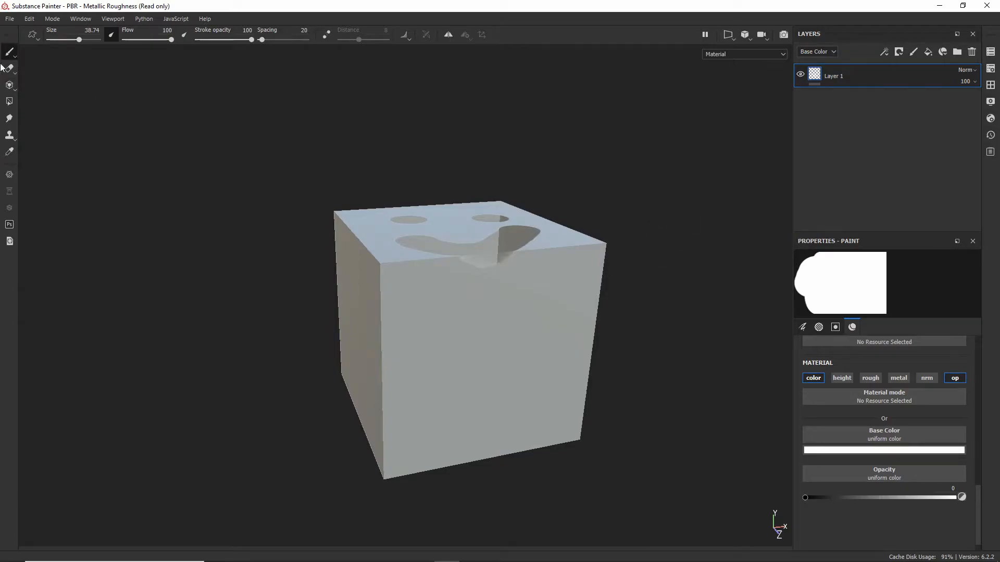
Start a texture export and set its output directory to the New Unity Project's Assets/Textures folder
{"action": "left_click", "coordinate": [10, 19]}
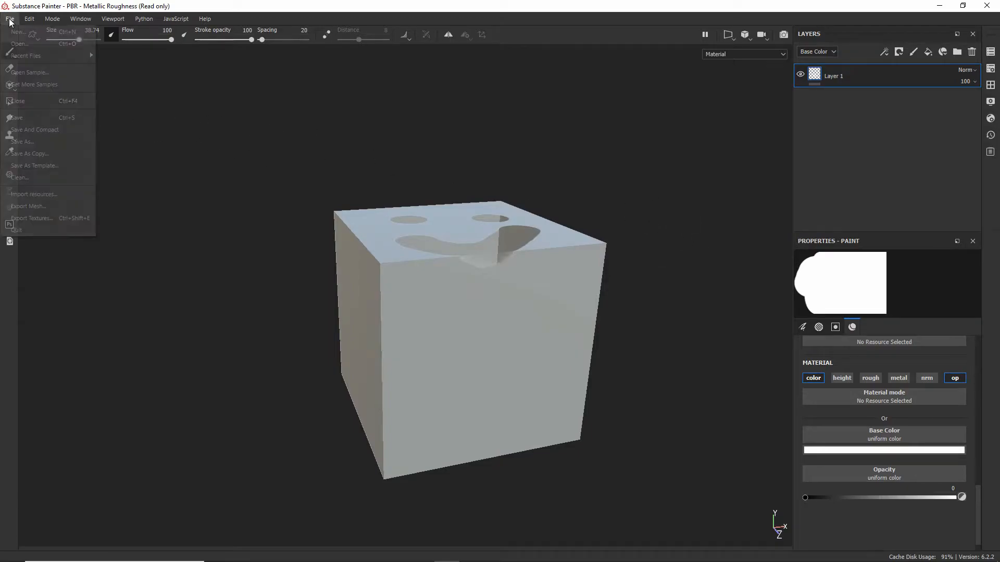
{"action": "left_click", "coordinate": [42, 219]}
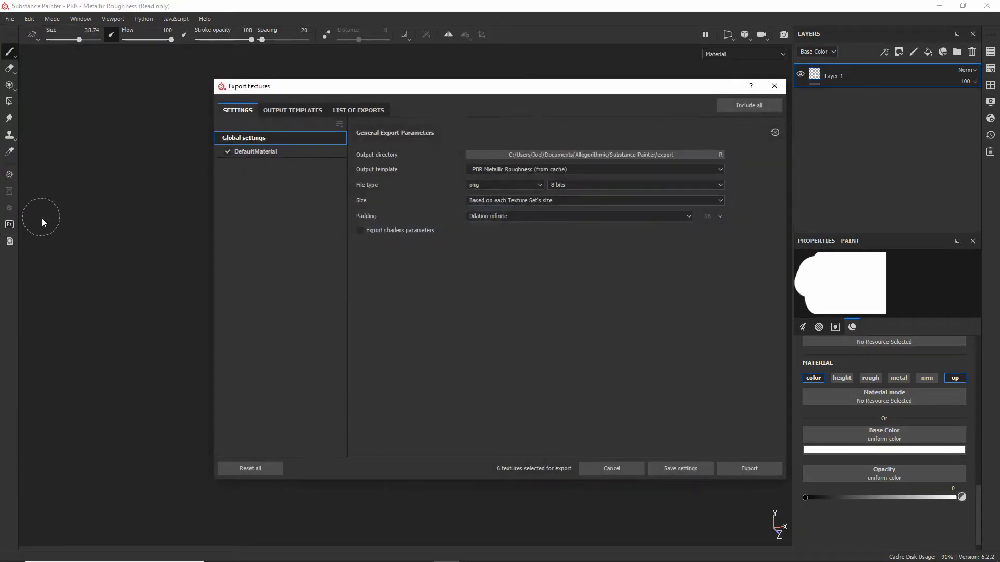
{"action": "left_click", "coordinate": [619, 154]}
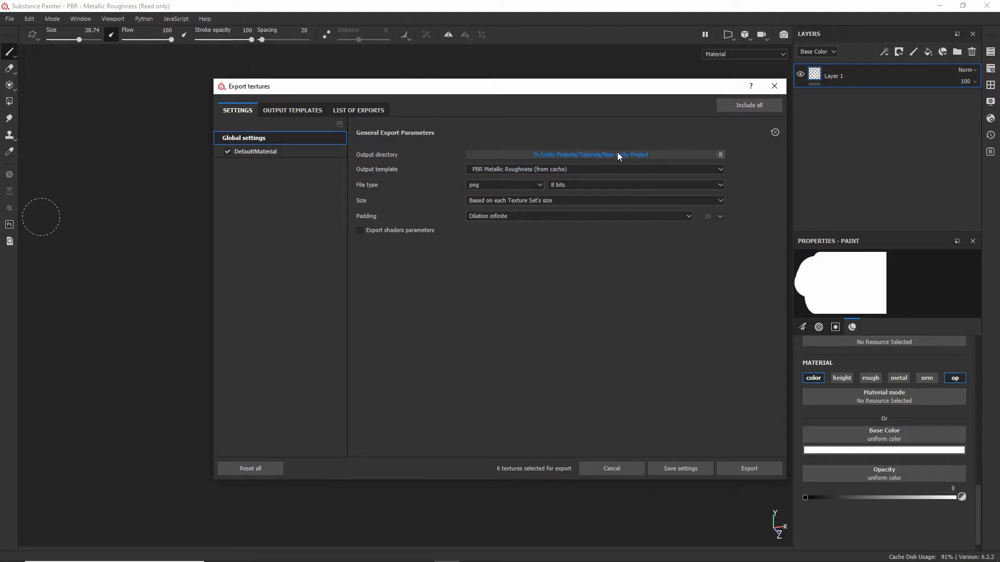
{"action": "left_click", "coordinate": [617, 155]}
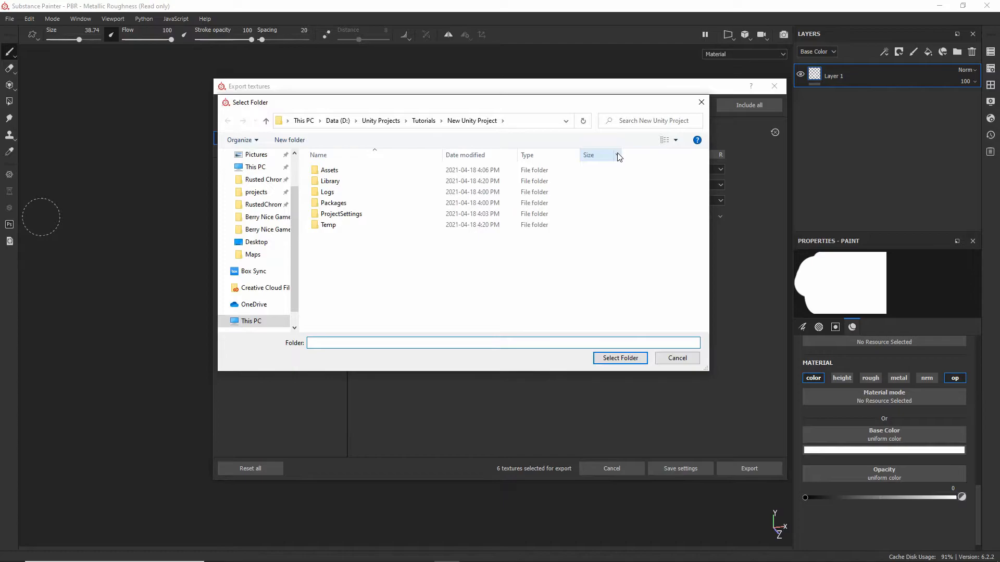
{"action": "double_click", "coordinate": [346, 170]}
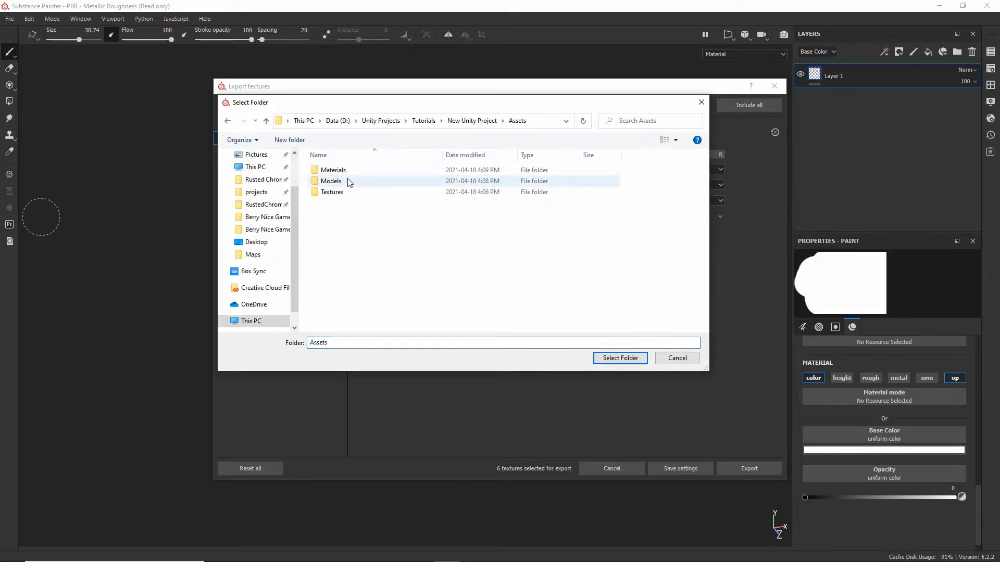
{"action": "left_click", "coordinate": [353, 193]}
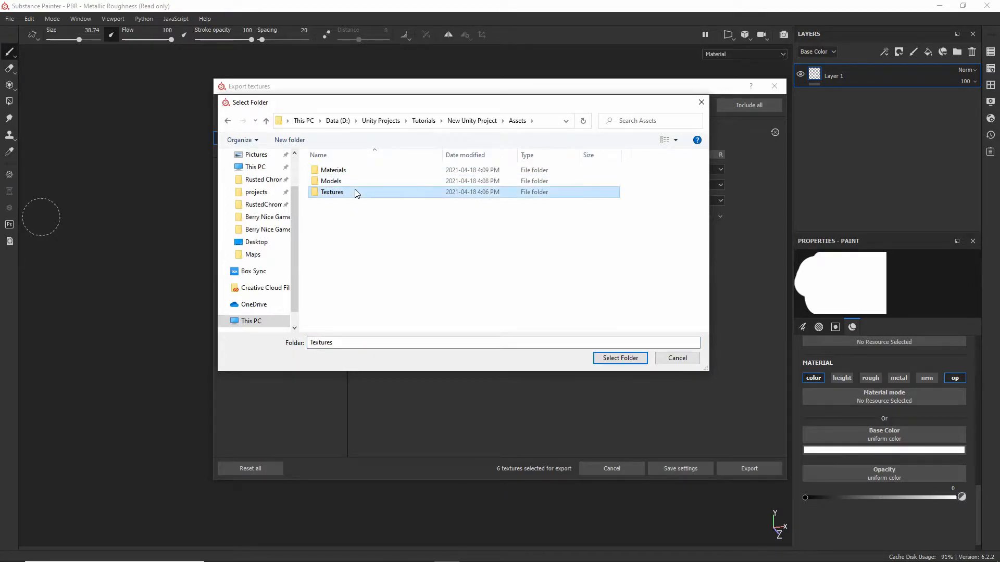
{"action": "left_click", "coordinate": [625, 361]}
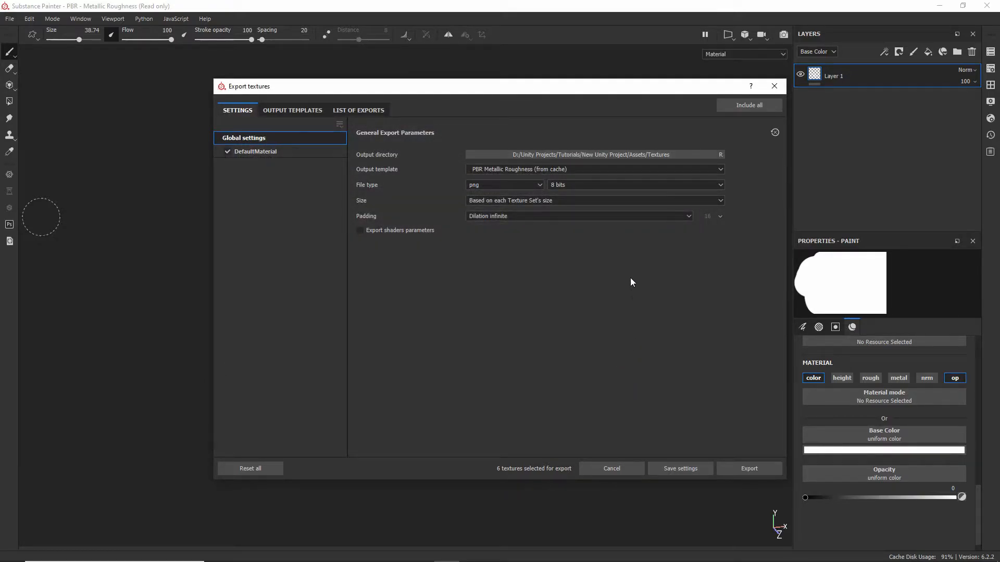
Set the output template to Unity HD Render Pipeline (Metallic Standard) and export the textures
{"action": "left_click", "coordinate": [564, 170]}
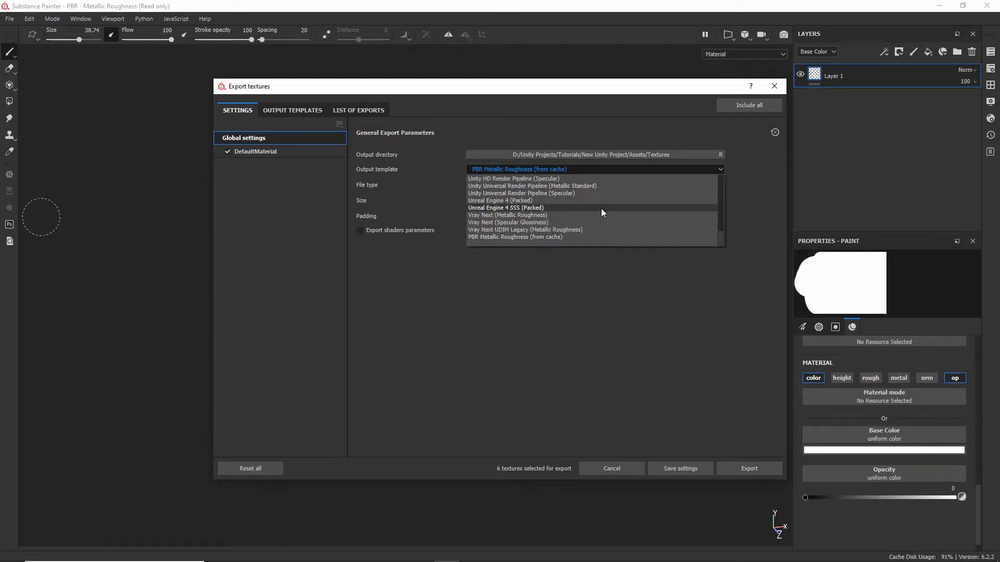
{"action": "scroll", "coordinate": [581, 188], "scroll_direction": "up", "scroll_amount": 1}
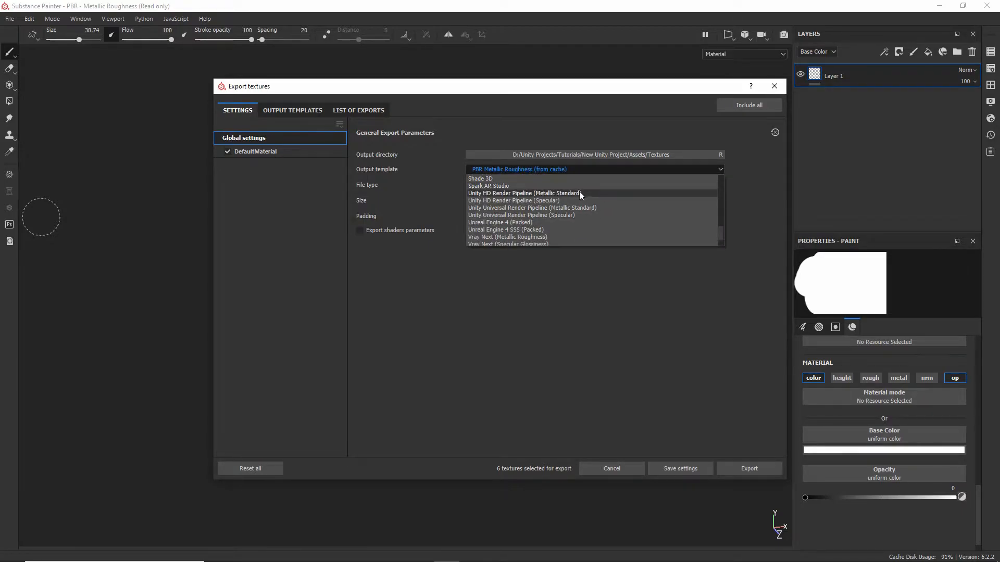
{"action": "left_click", "coordinate": [580, 194]}
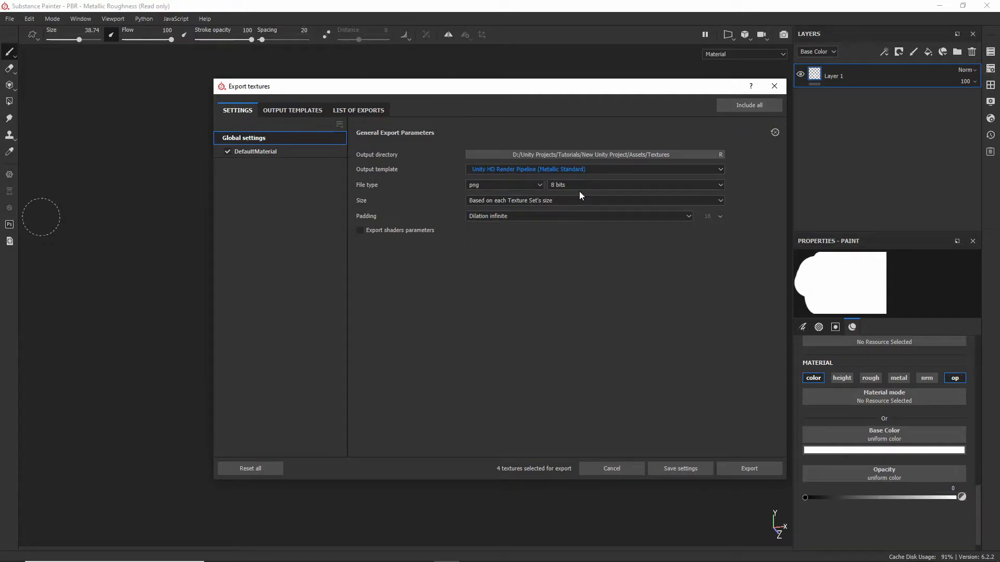
{"action": "left_click", "coordinate": [750, 469]}
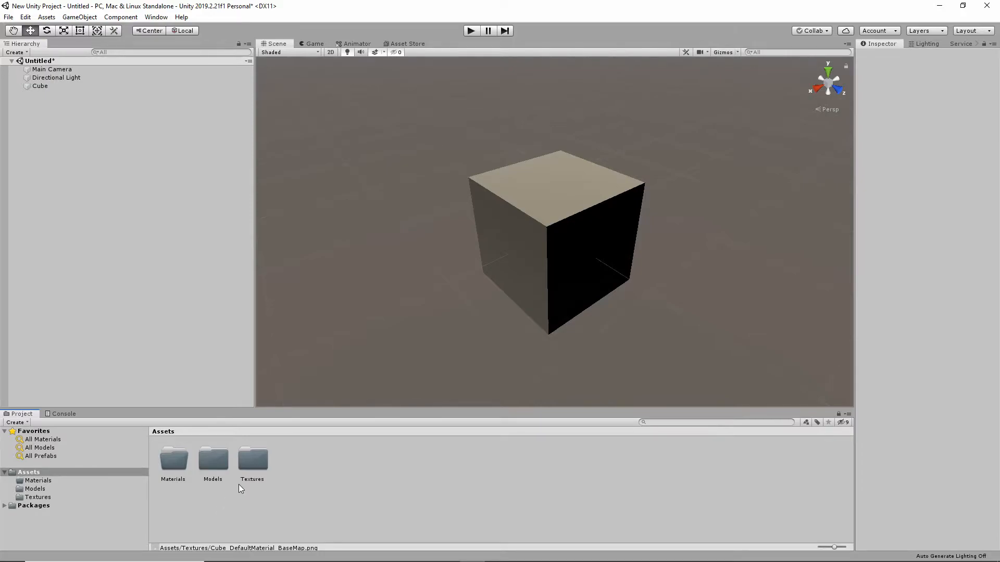
Switch to Unity and delete the green mask map and the blue normal map from the Textures folder
{"action": "double_click", "coordinate": [255, 462]}
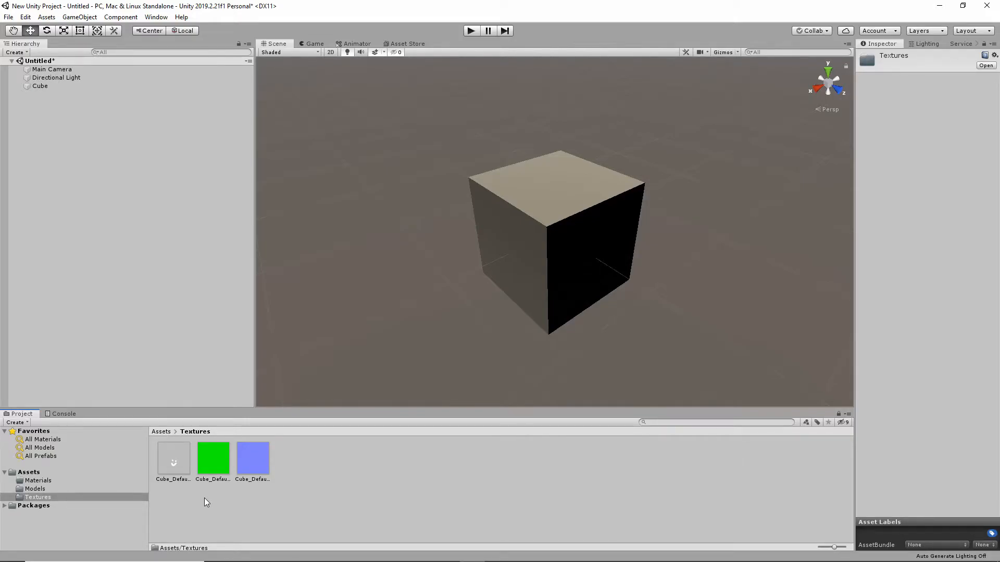
{"action": "left_click", "coordinate": [168, 461]}
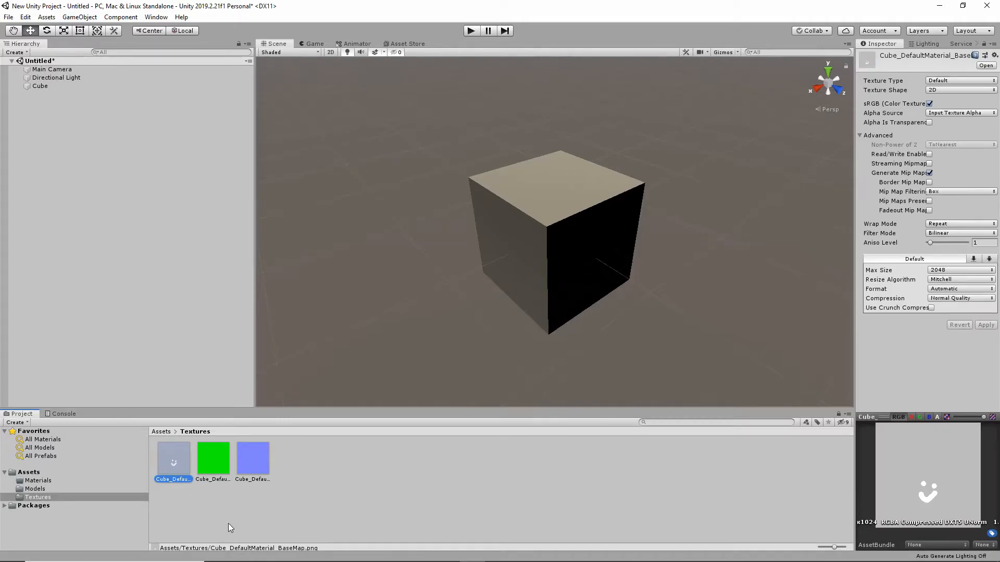
{"action": "left_click", "coordinate": [220, 462]}
{"action": "left_click", "coordinate": [252, 461], "text": "shift"}
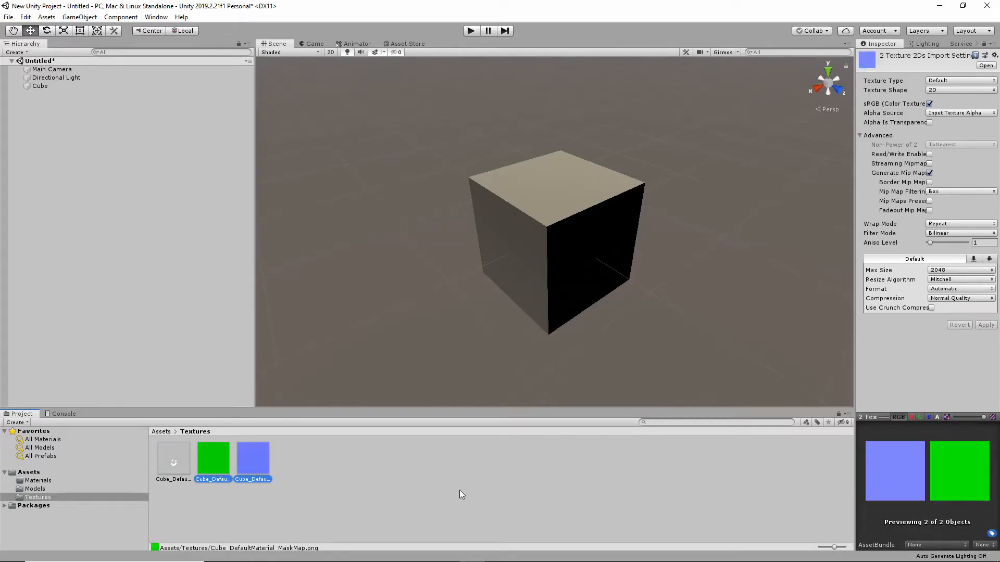
{"action": "key", "text": "Delete"}
{"action": "key", "text": "Return"}
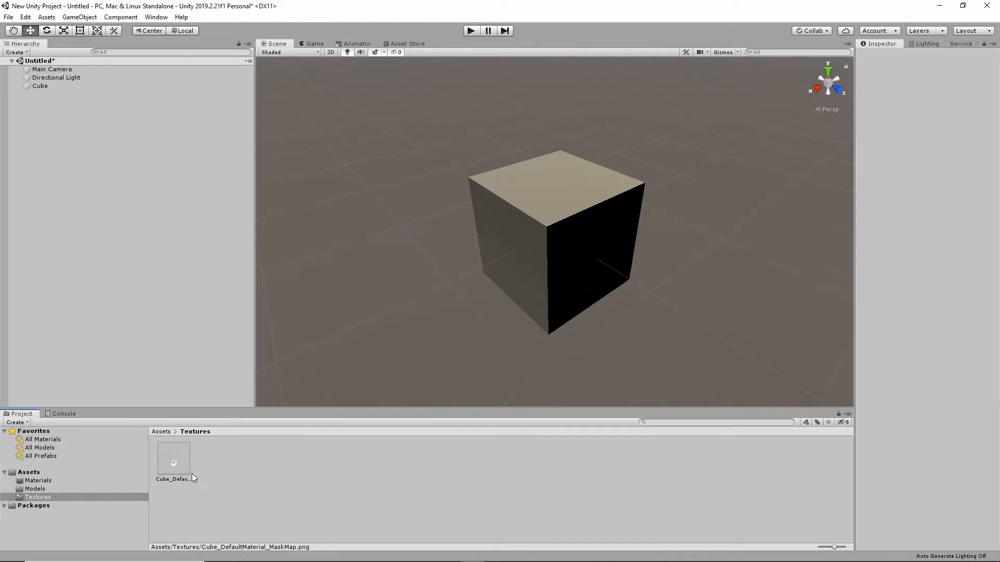
Create a new material named Cube_Material in the Materials folder
{"action": "left_click", "coordinate": [34, 480]}
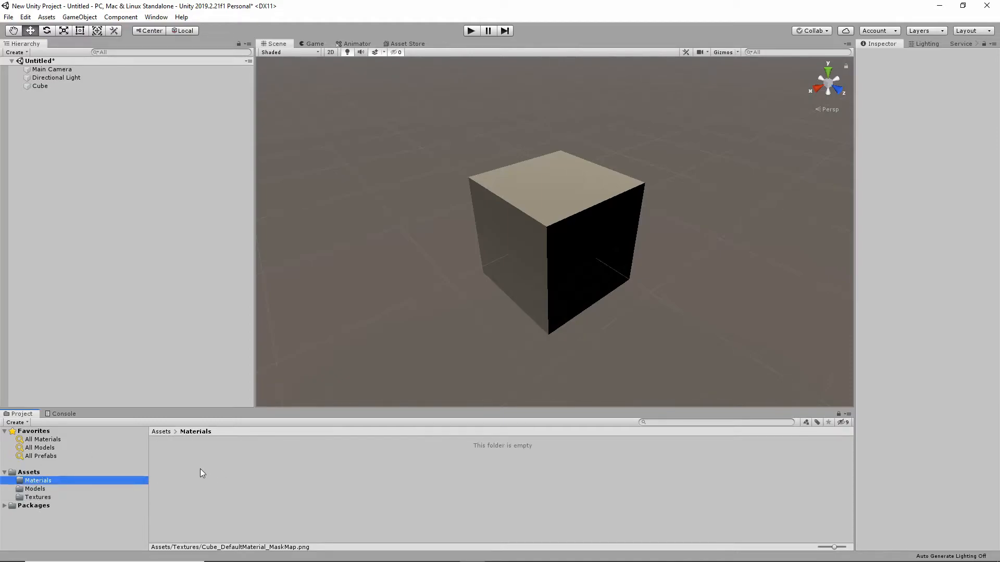
{"action": "right_click", "coordinate": [200, 469]}
{"action": "mouse_move", "coordinate": [269, 222]}
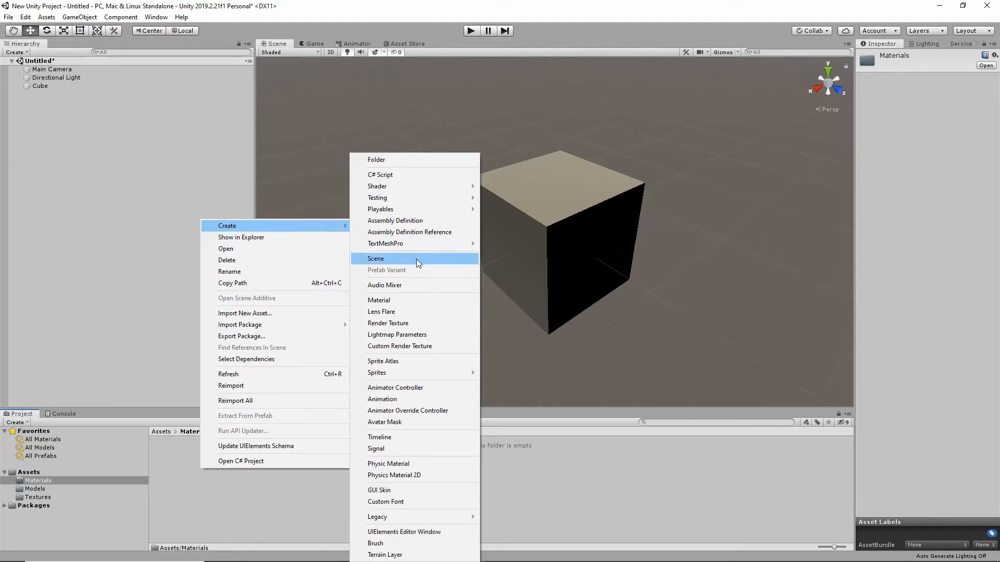
{"action": "left_click", "coordinate": [409, 302]}
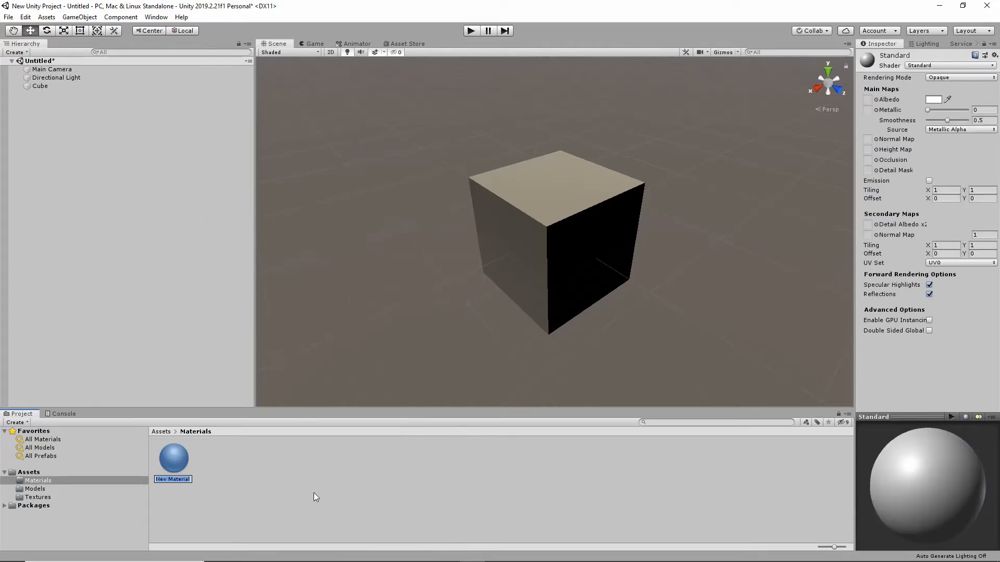
{"action": "type", "text": "Cube_Material"}
{"action": "key", "text": "Return"}
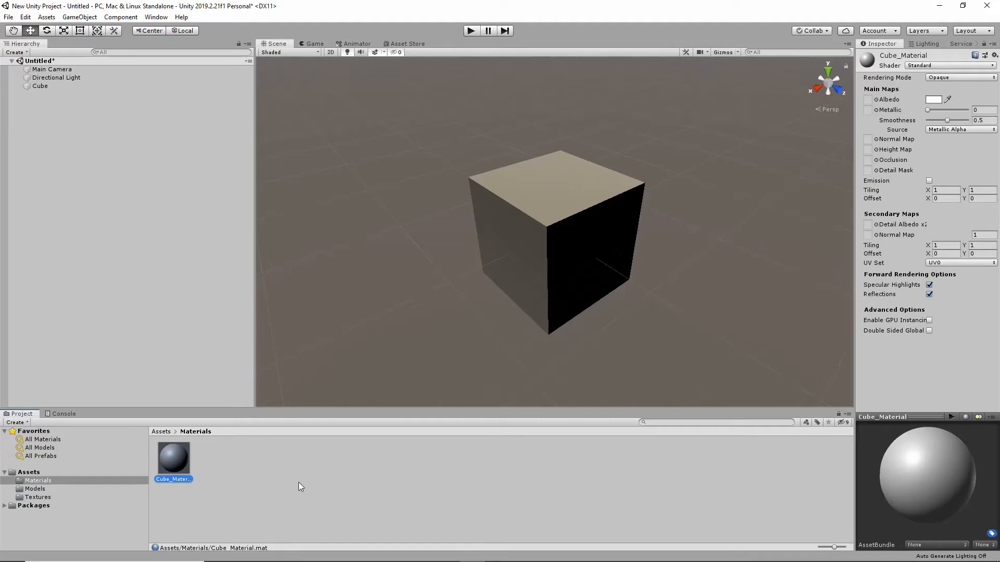
Assign Cube_Material to the Cube object in the scene
{"action": "left_click", "coordinate": [43, 85]}
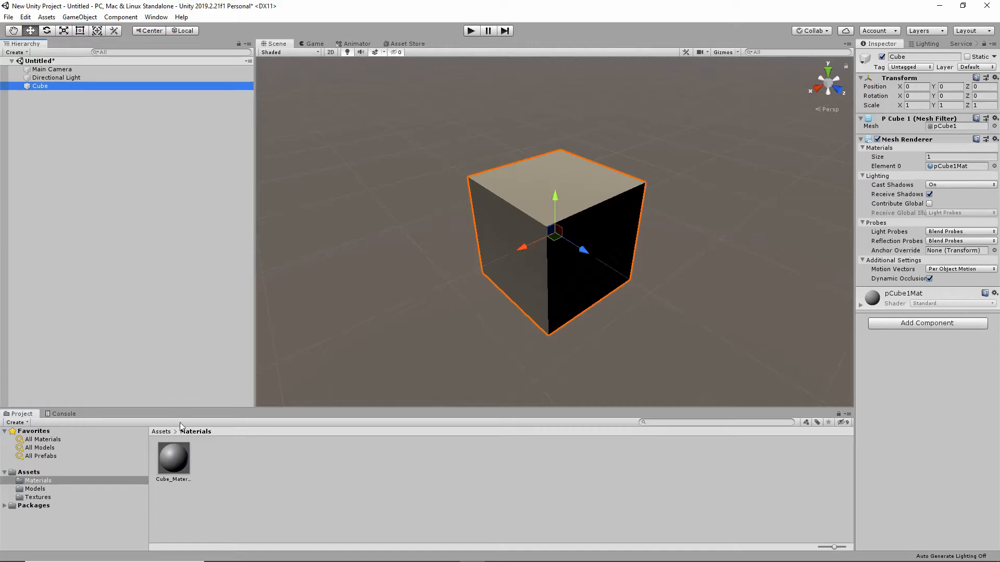
{"action": "left_click_drag", "start_coordinate": [177, 458], "coordinate": [896, 377]}
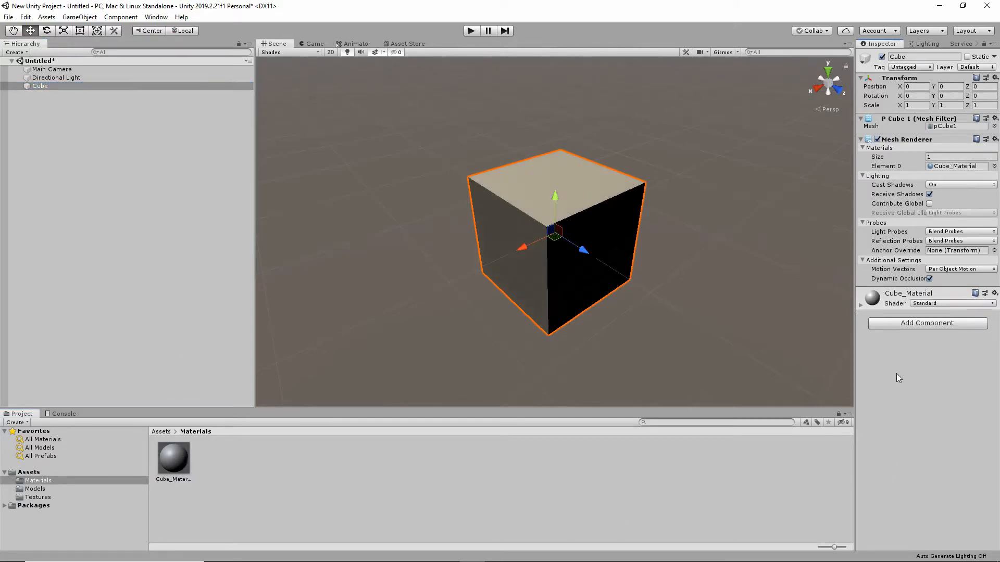
Assign the remaining cube texture from the Textures folder as the Albedo map of Cube_Material
{"action": "left_click", "coordinate": [174, 458]}
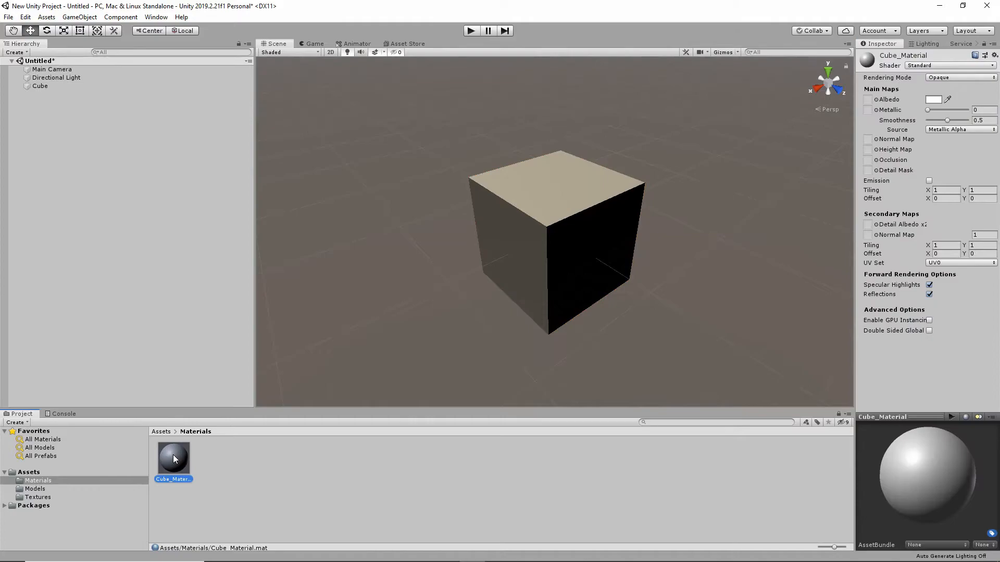
{"action": "left_click", "coordinate": [45, 498]}
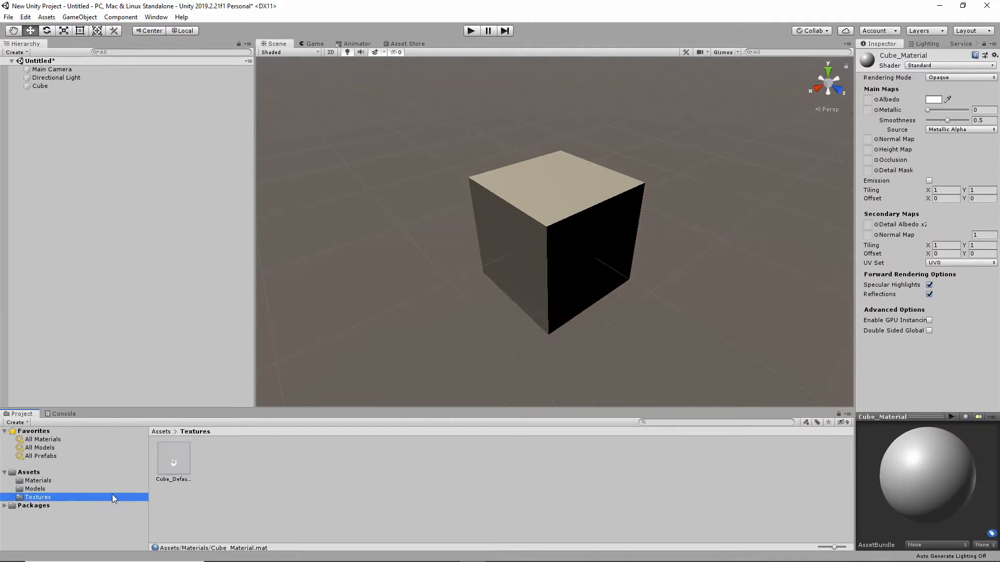
{"action": "left_click_drag", "start_coordinate": [165, 459], "coordinate": [867, 99]}
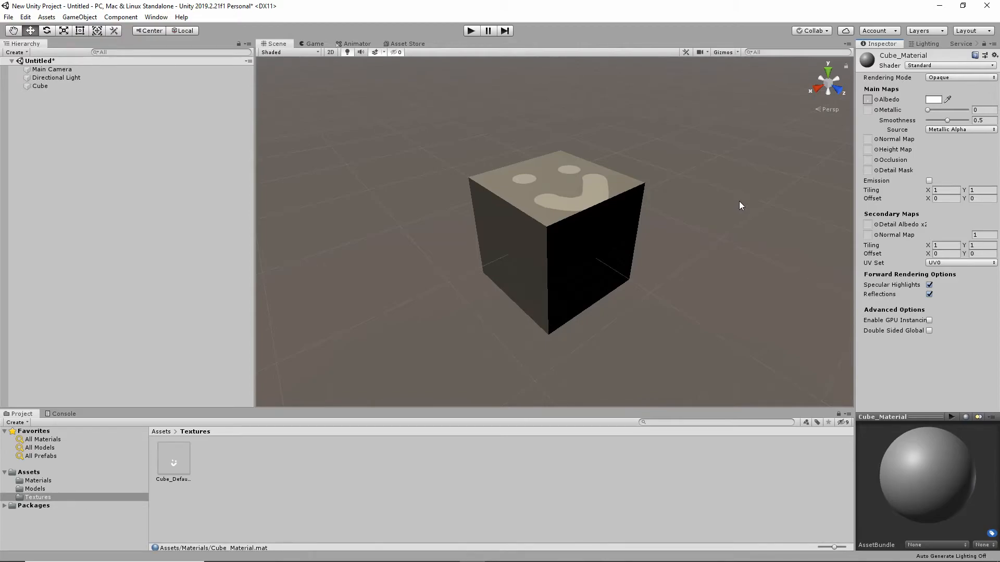
Set Cube_Material's rendering mode to Cutout and inspect the painted smiley on the cube
{"action": "mouse_move", "coordinate": [740, 206]}
{"action": "left_mouse_down", "text": "alt"}
{"action": "mouse_move", "coordinate": [722, 261]}
{"action": "mouse_move", "coordinate": [739, 206]}
{"action": "mouse_move", "coordinate": [741, 216]}
{"action": "left_mouse_up", "text": "alt"}
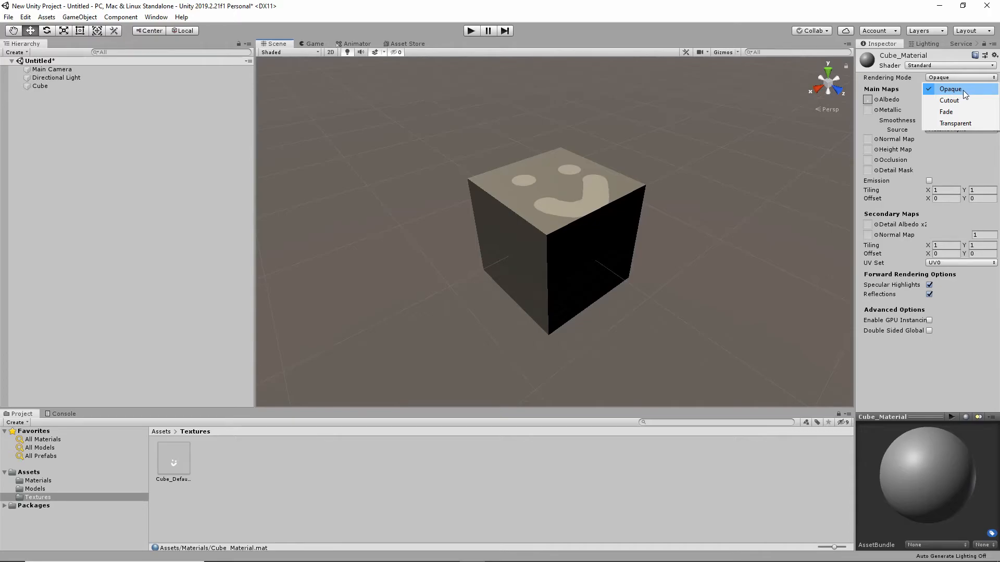
{"action": "left_click", "coordinate": [962, 101]}
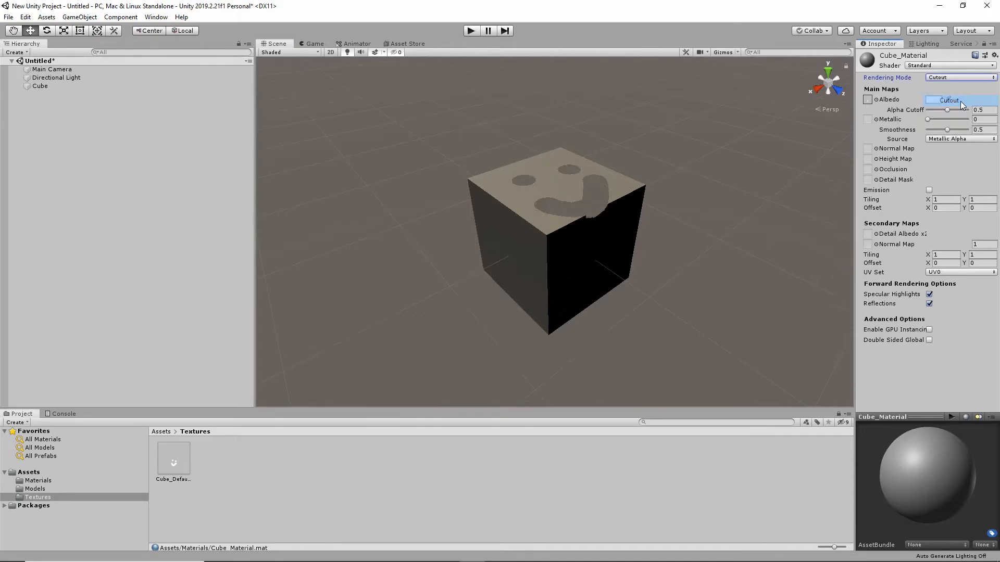
{"action": "left_click_drag", "start_coordinate": [710, 270], "coordinate": [677, 268], "text": "alt"}
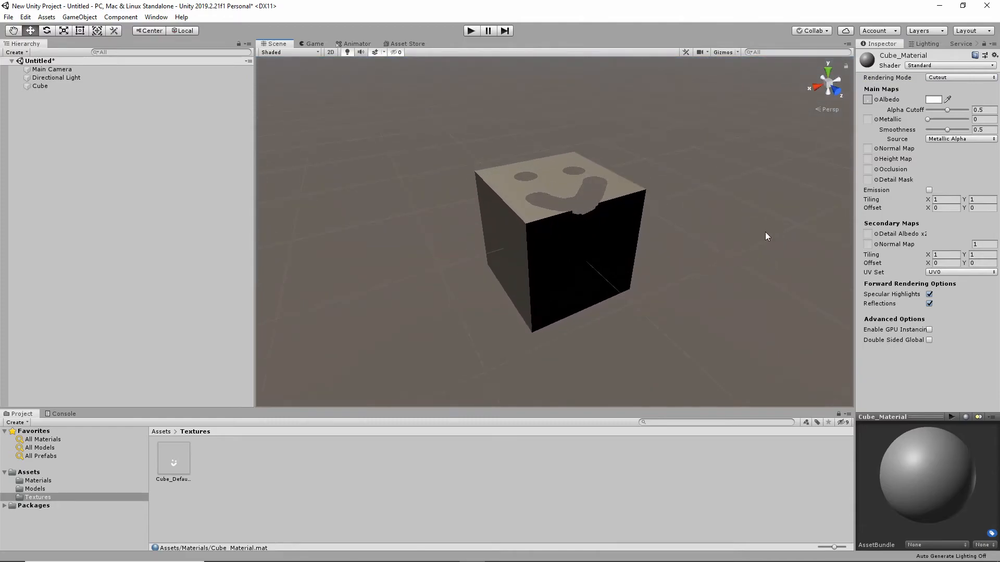
Set Cube_Material's rendering mode to Transparent and check the cube's painted transparency from low and high angles
{"action": "left_click", "coordinate": [963, 77]}
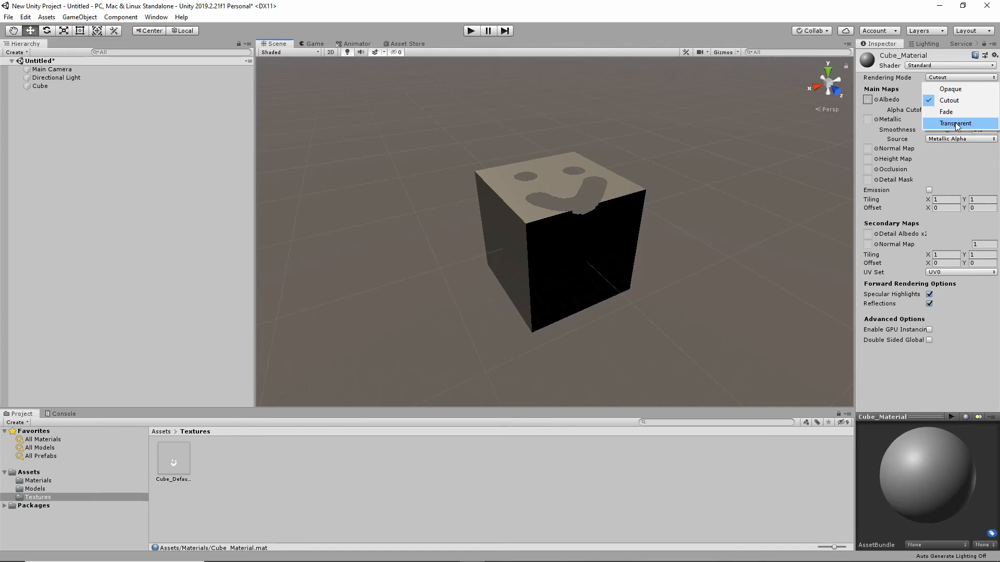
{"action": "left_click", "coordinate": [956, 126]}
{"action": "left_click_drag", "start_coordinate": [688, 196], "coordinate": [644, 117], "text": "alt"}
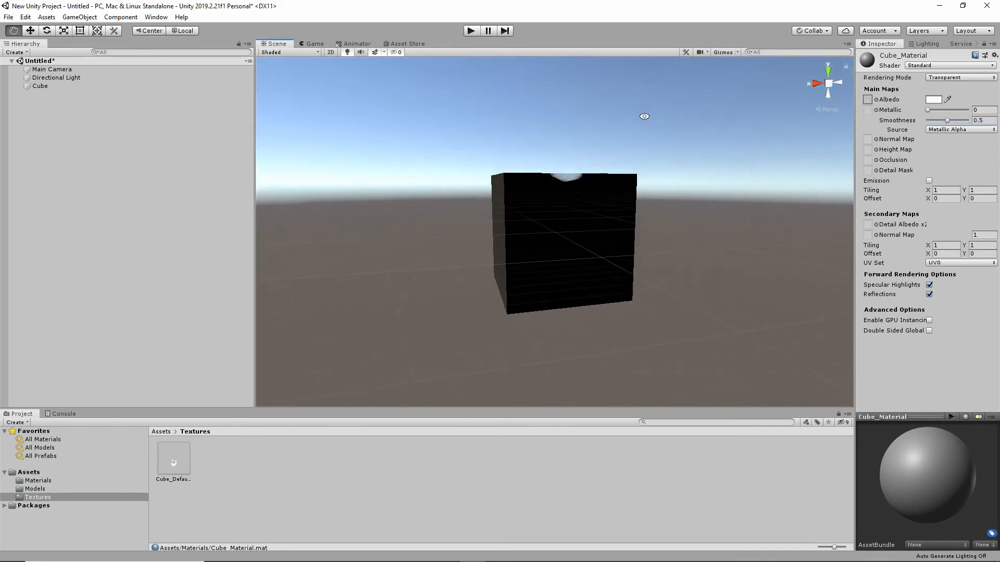
{"action": "left_click_drag", "start_coordinate": [577, 184], "coordinate": [744, 269], "text": "alt"}
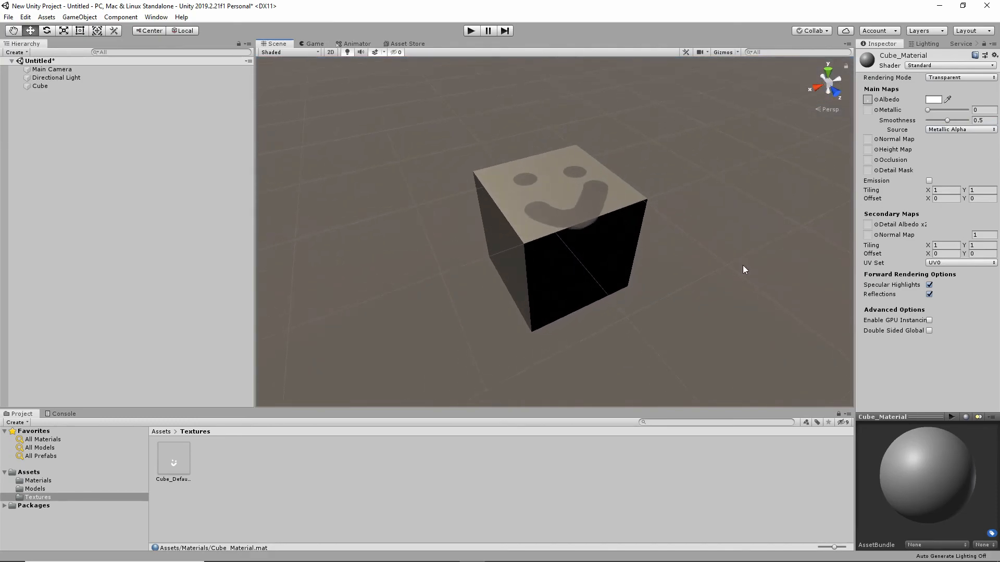